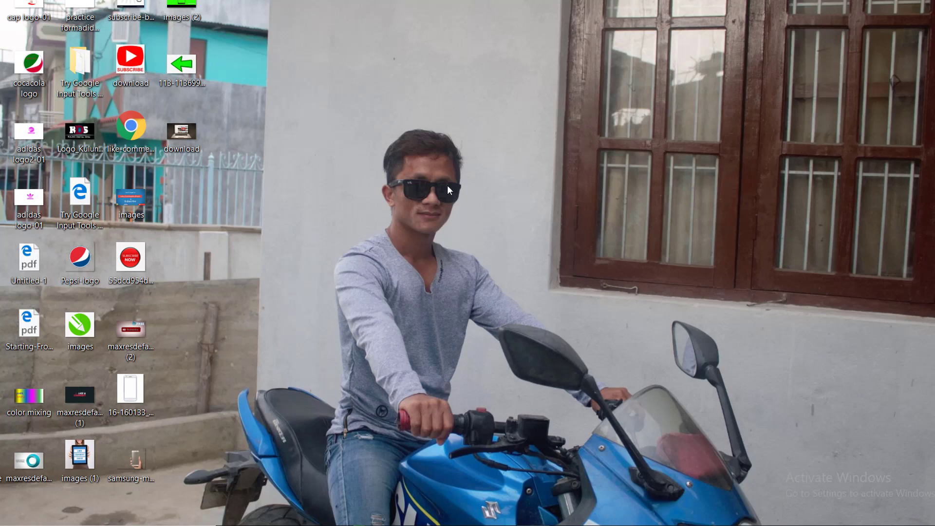
- Refresh the Windows desktop twice using its right-click menu
{"action": "right_click", "coordinate": [589, 156]}
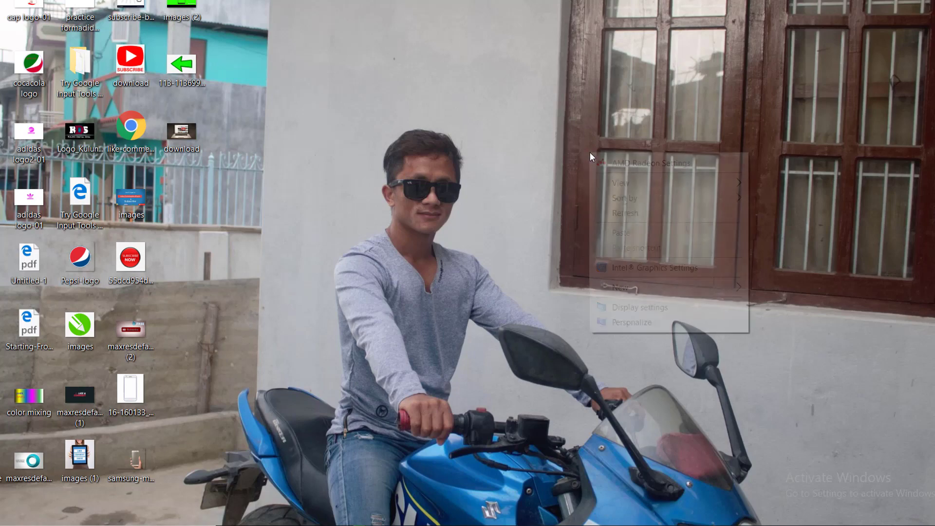
{"action": "left_click", "coordinate": [638, 214]}
{"action": "right_click", "coordinate": [605, 175]}
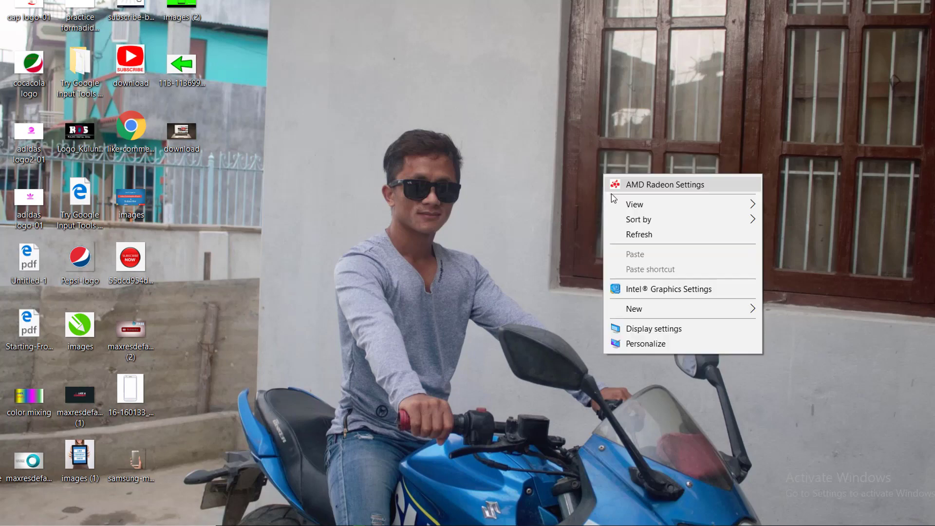
{"action": "left_click", "coordinate": [633, 235]}
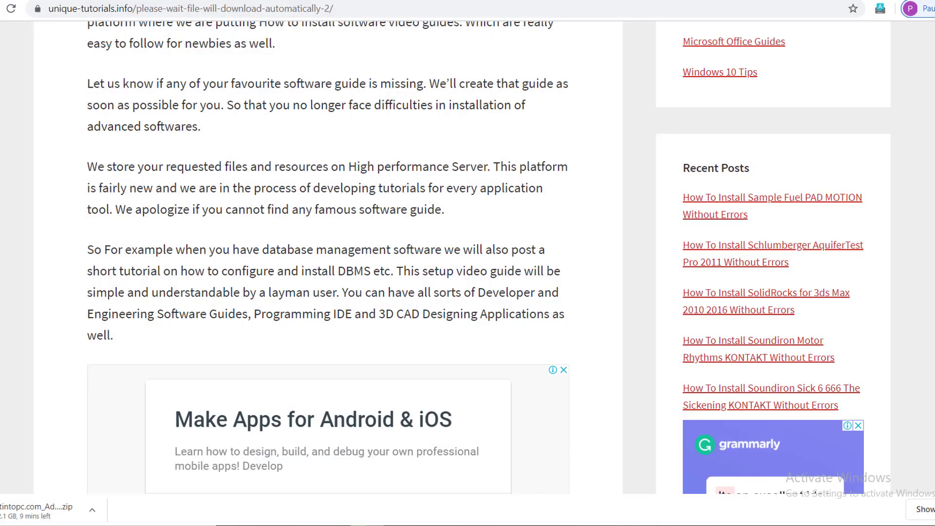
- Go to getintopc.com in a new tab and look over its Adobe 2020 listings
{"action": "key", "text": "ctrl+t"}
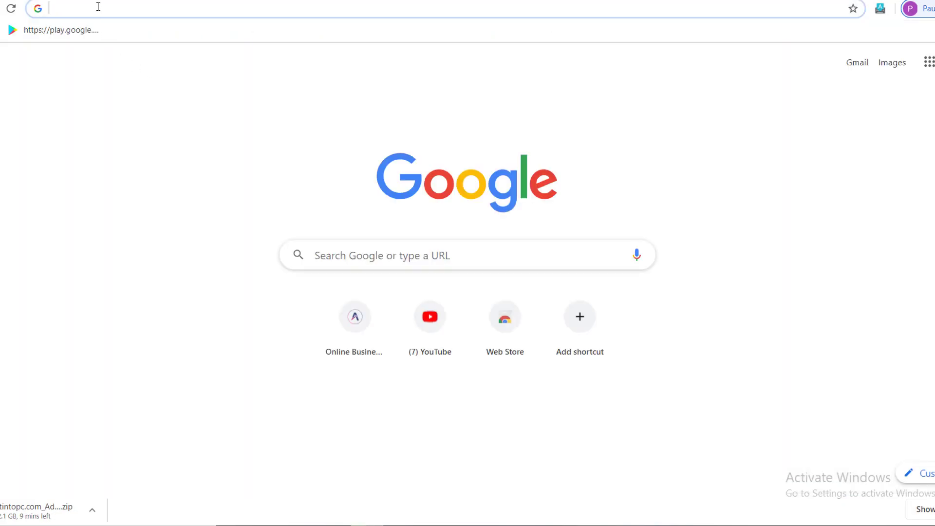
{"action": "type", "text": "getintopc.com"}
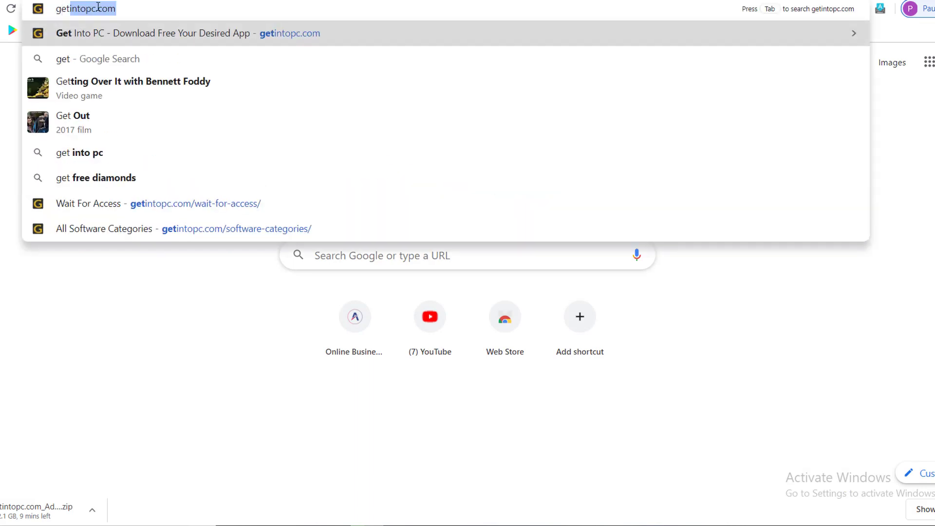
{"action": "key", "text": "Return"}
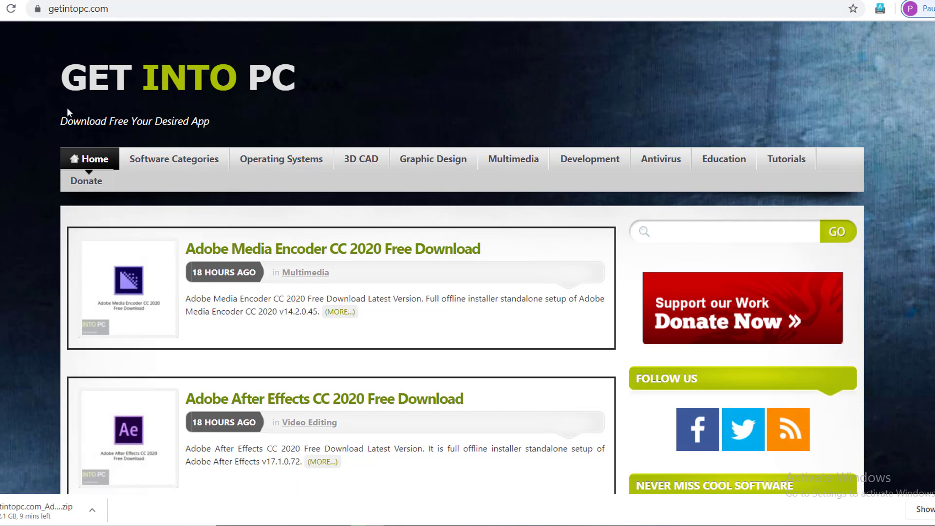
{"action": "scroll", "coordinate": [303, 167], "scroll_direction": "down", "scroll_amount": 4}
{"action": "scroll", "coordinate": [297, 161], "scroll_direction": "down", "scroll_amount": 4}
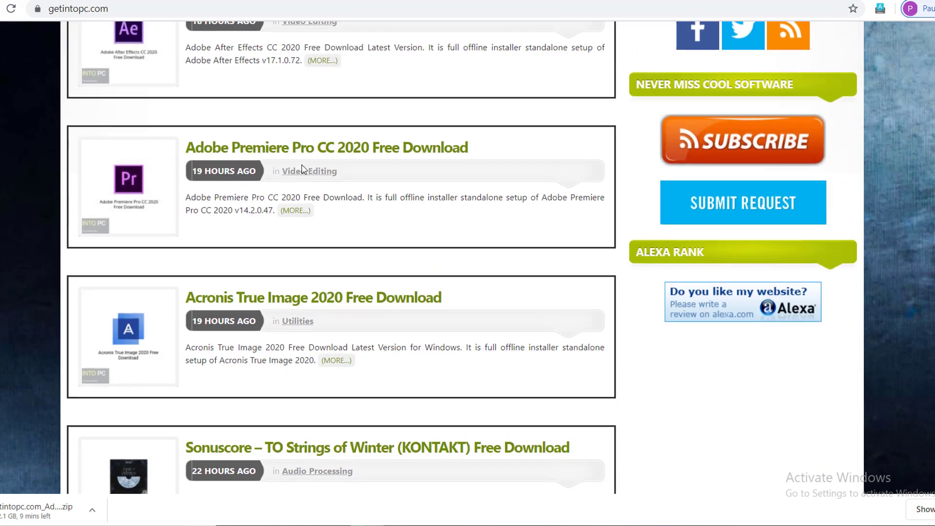
{"action": "scroll", "coordinate": [278, 149], "scroll_direction": "up", "scroll_amount": 7}
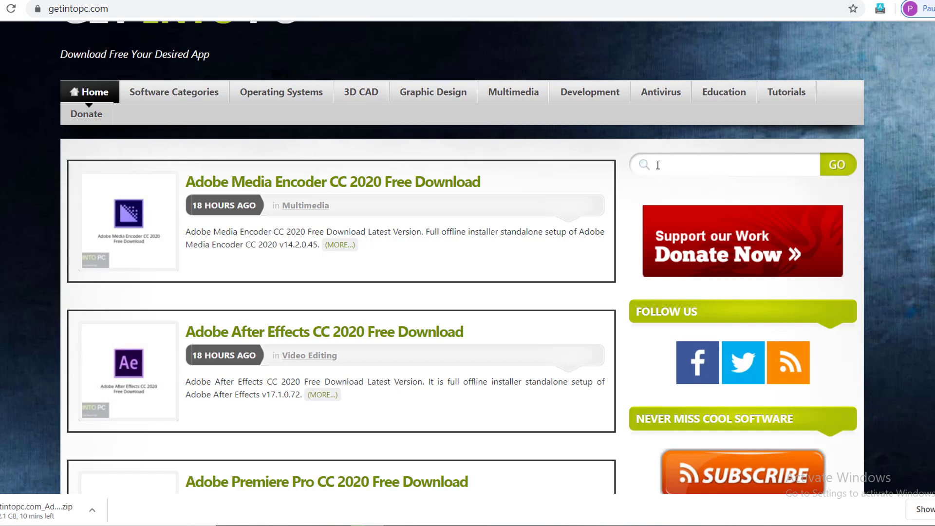
- Search the site for 'adobe after effects 2020' and skim the 31 results
{"action": "left_click", "coordinate": [657, 165]}
{"action": "type", "text": "adobe "}
{"action": "type", "text": "after"}
{"action": "type", "text": " effe"}
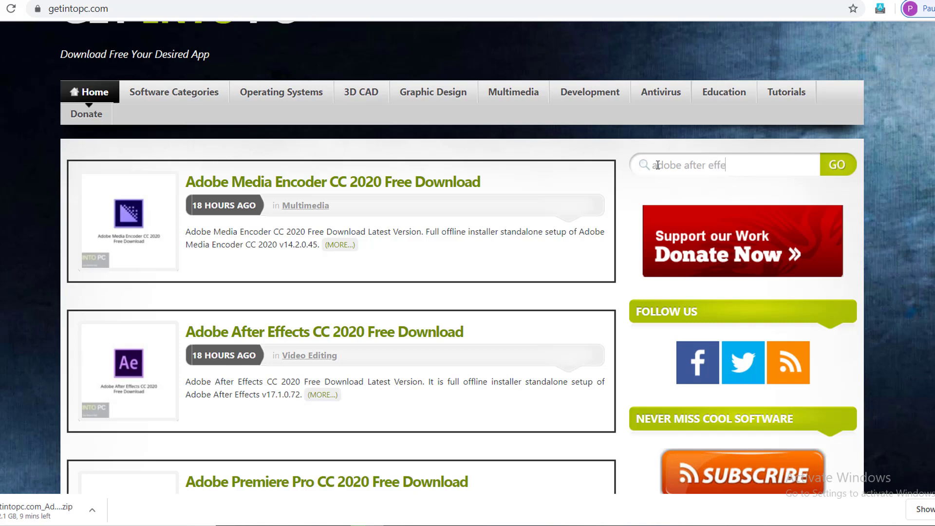
{"action": "type", "text": "d"}
{"action": "key", "text": "BackSpace"}
{"action": "type", "text": "c"}
{"action": "type", "text": "t"}
{"action": "type", "text": "s"}
{"action": "type", "text": " 2020"}
{"action": "left_click", "coordinate": [830, 167]}
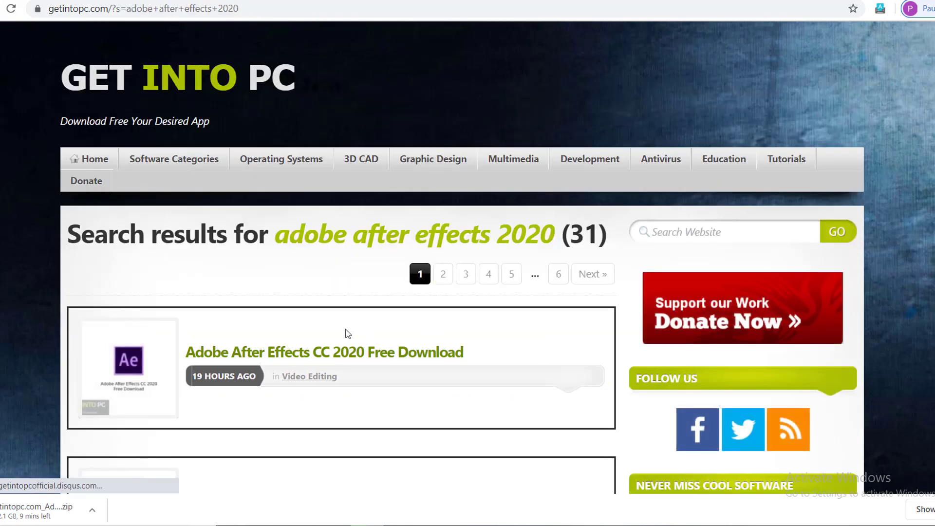
{"action": "scroll", "coordinate": [331, 265], "scroll_direction": "down", "scroll_amount": 4}
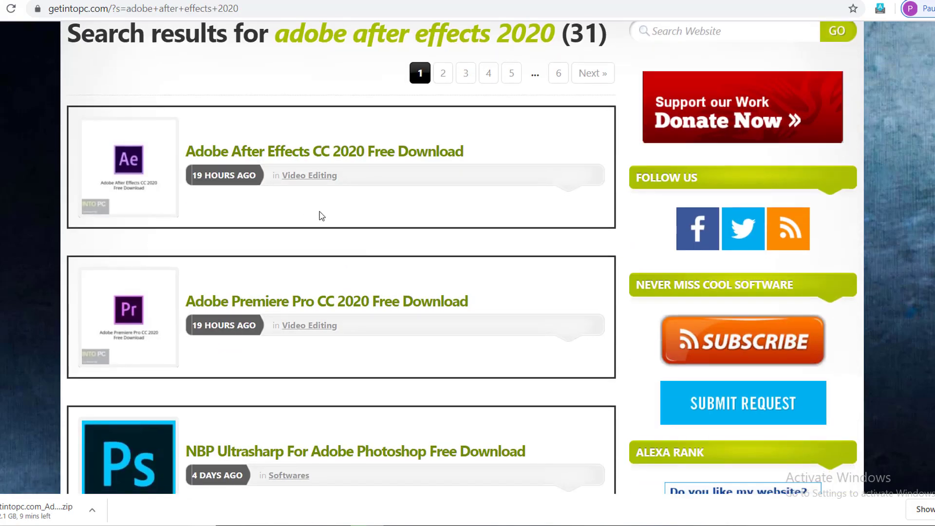
{"action": "scroll", "coordinate": [319, 215], "scroll_direction": "up", "scroll_amount": 3}
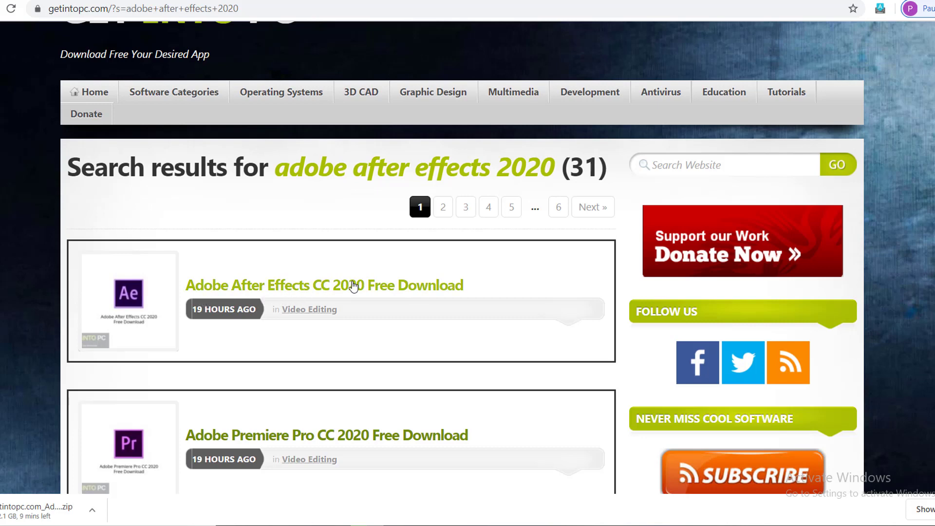
- Open the After Effects CC 2020 post and scroll to its 64-bit v17.1.0.72 download
{"action": "left_click", "coordinate": [300, 291]}
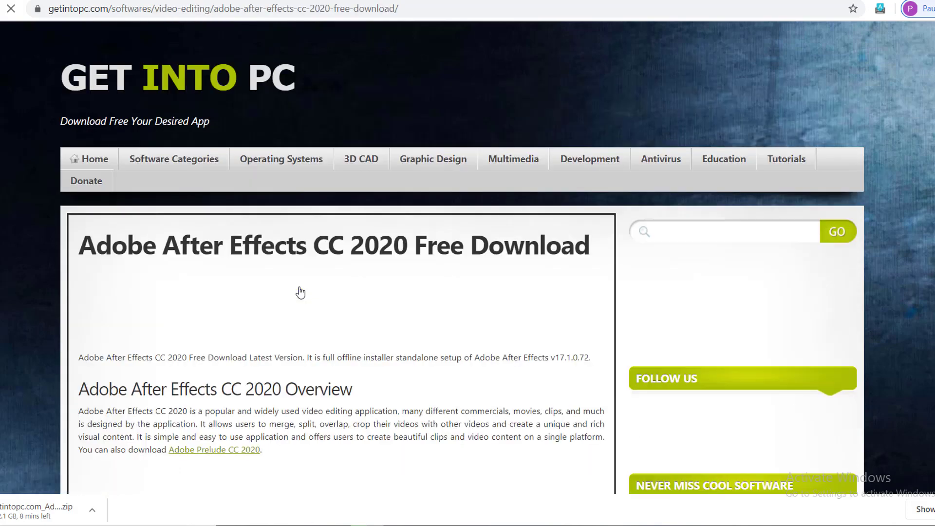
{"action": "scroll", "coordinate": [407, 284], "scroll_direction": "down", "scroll_amount": 7}
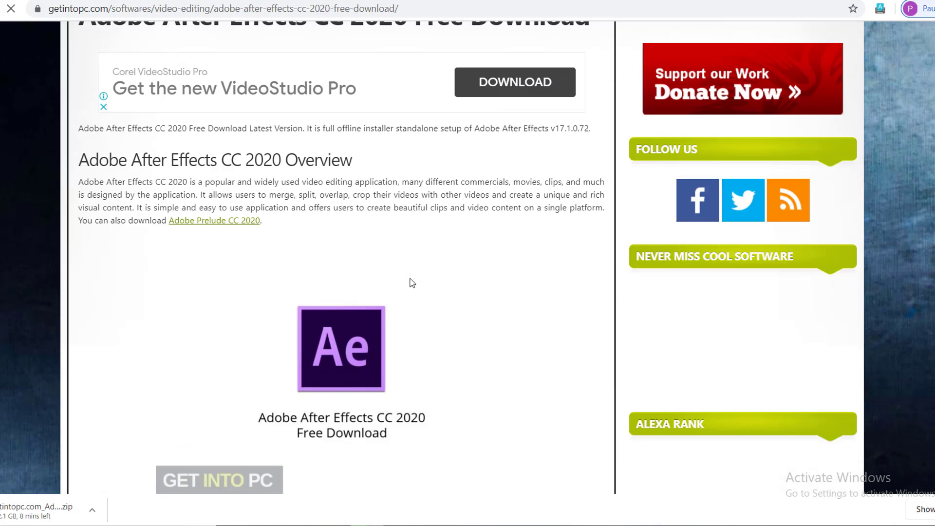
{"action": "scroll", "coordinate": [353, 184], "scroll_direction": "down", "scroll_amount": 4}
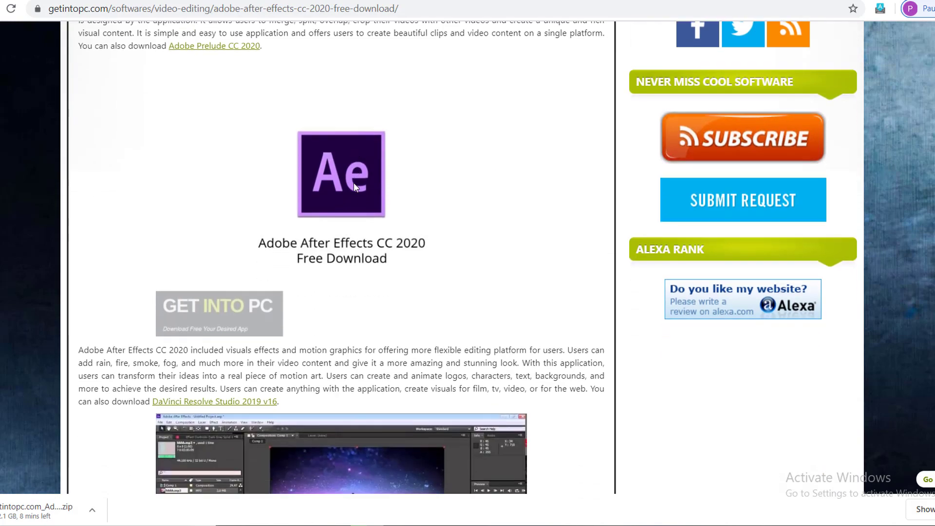
{"action": "scroll", "coordinate": [353, 190], "scroll_direction": "down", "scroll_amount": 2}
{"action": "scroll", "coordinate": [354, 191], "scroll_direction": "down", "scroll_amount": 3}
{"action": "scroll", "coordinate": [354, 192], "scroll_direction": "down", "scroll_amount": 1}
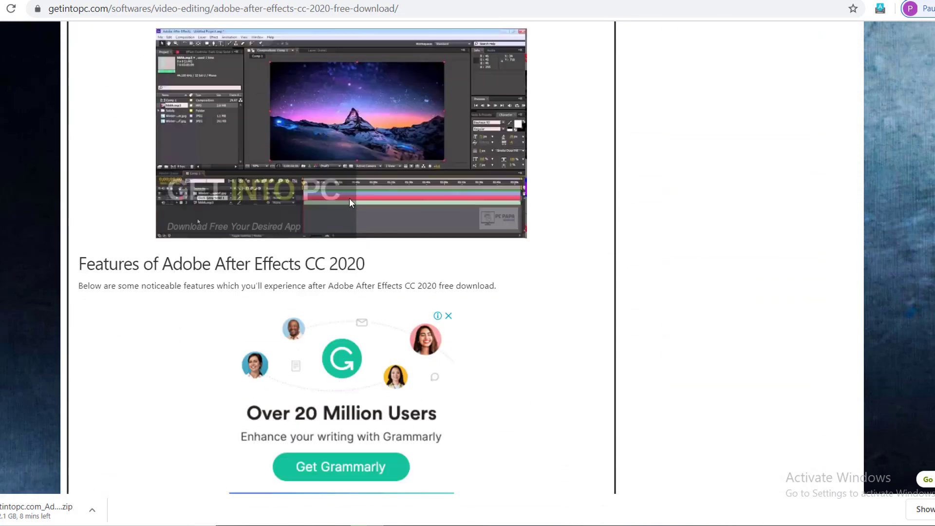
{"action": "scroll", "coordinate": [350, 198], "scroll_direction": "down", "scroll_amount": 3}
{"action": "scroll", "coordinate": [315, 201], "scroll_direction": "down", "scroll_amount": 2}
{"action": "scroll", "coordinate": [313, 203], "scroll_direction": "up", "scroll_amount": 1}
{"action": "scroll", "coordinate": [313, 202], "scroll_direction": "up", "scroll_amount": 1}
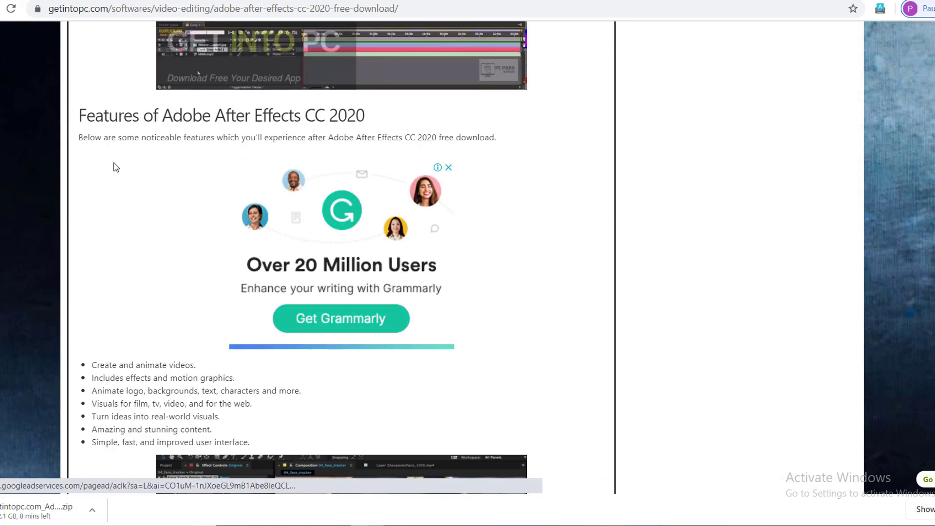
{"action": "scroll", "coordinate": [326, 171], "scroll_direction": "down", "scroll_amount": 3}
{"action": "scroll", "coordinate": [309, 195], "scroll_direction": "down", "scroll_amount": 3}
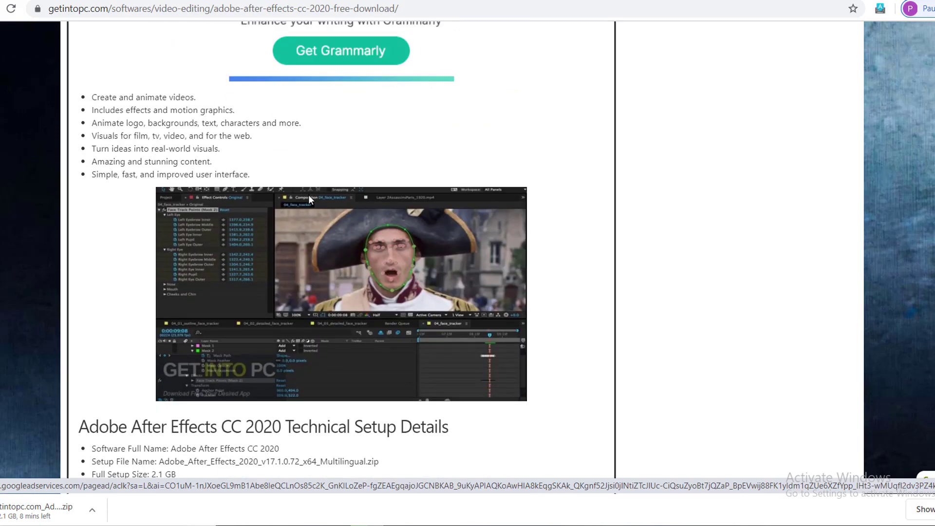
{"action": "scroll", "coordinate": [299, 209], "scroll_direction": "down", "scroll_amount": 5}
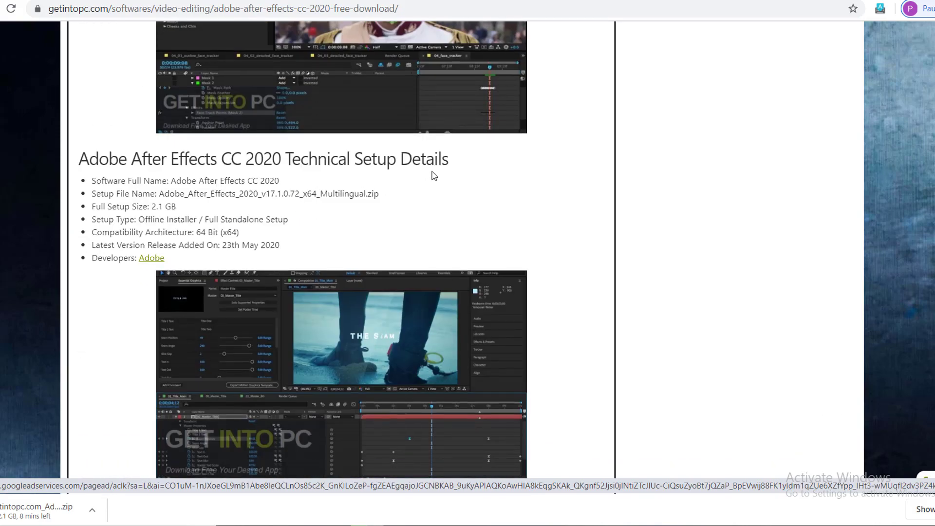
{"action": "scroll", "coordinate": [313, 267], "scroll_direction": "down", "scroll_amount": 5}
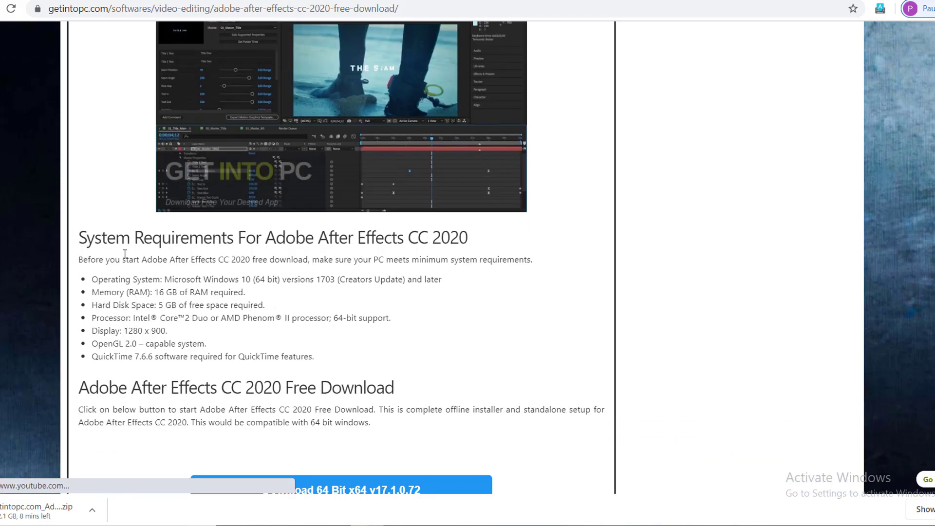
{"action": "scroll", "coordinate": [251, 253], "scroll_direction": "down", "scroll_amount": 7}
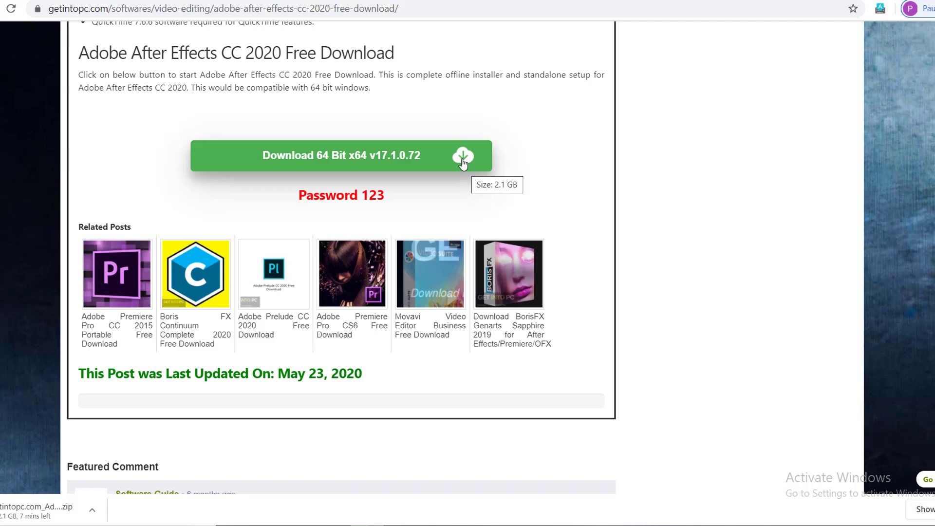
- Start the 64-bit v17.1.0.72 After Effects zip download and manage downloads in Chrome's bar
{"action": "left_click", "coordinate": [463, 162]}
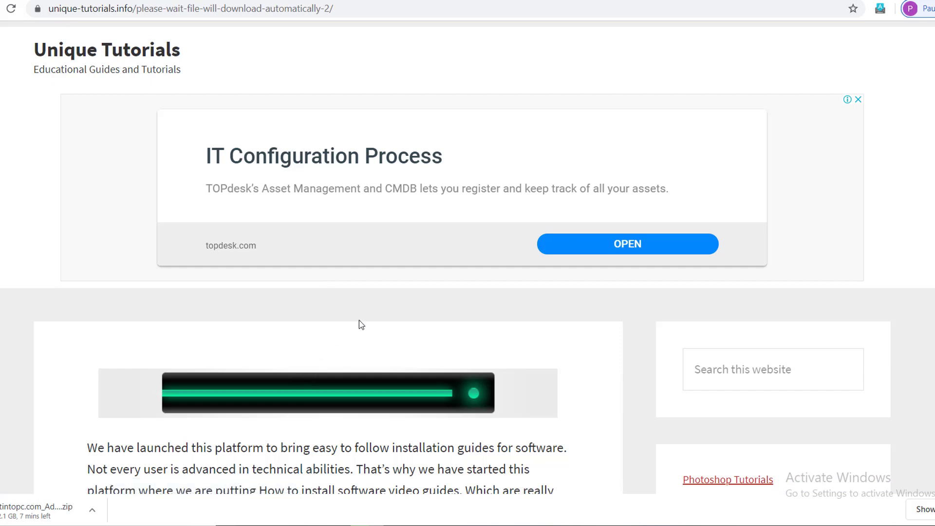
{"action": "scroll", "coordinate": [361, 321], "scroll_direction": "down", "scroll_amount": 3}
{"action": "scroll", "coordinate": [363, 324], "scroll_direction": "down", "scroll_amount": 3}
{"action": "scroll", "coordinate": [366, 319], "scroll_direction": "up", "scroll_amount": 2}
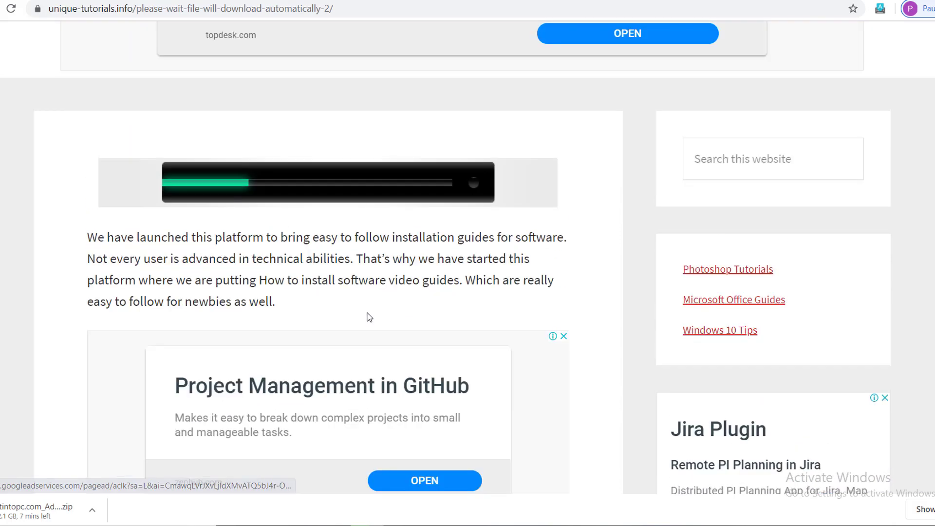
{"action": "scroll", "coordinate": [370, 317], "scroll_direction": "up", "scroll_amount": 3}
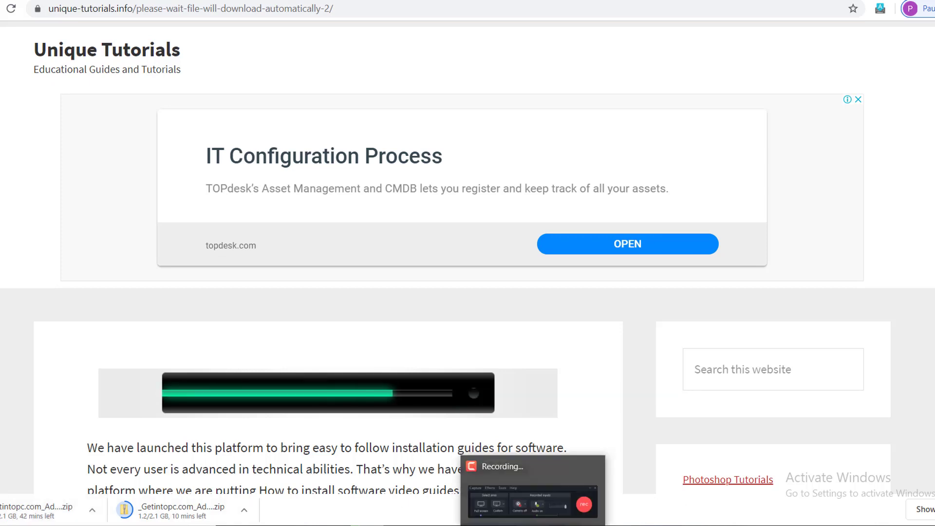
{"action": "left_click", "coordinate": [533, 501]}
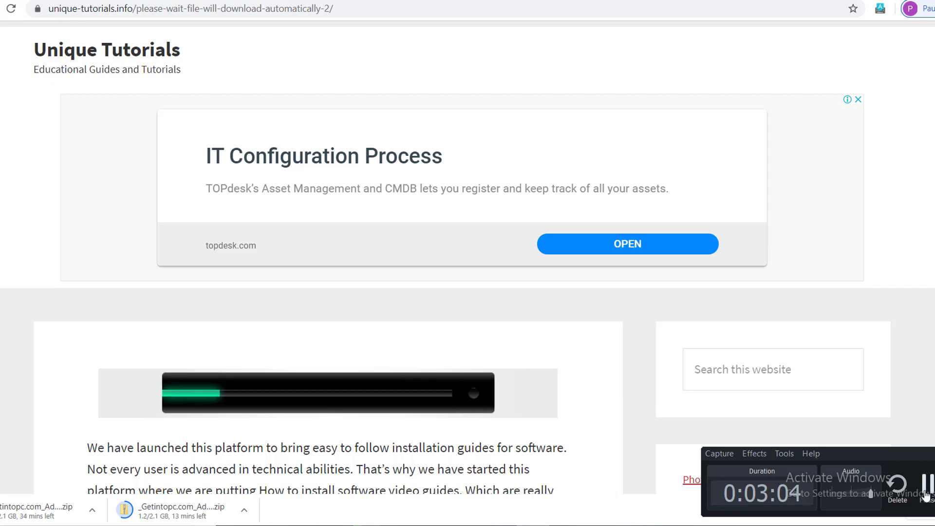
{"action": "left_click", "coordinate": [925, 494]}
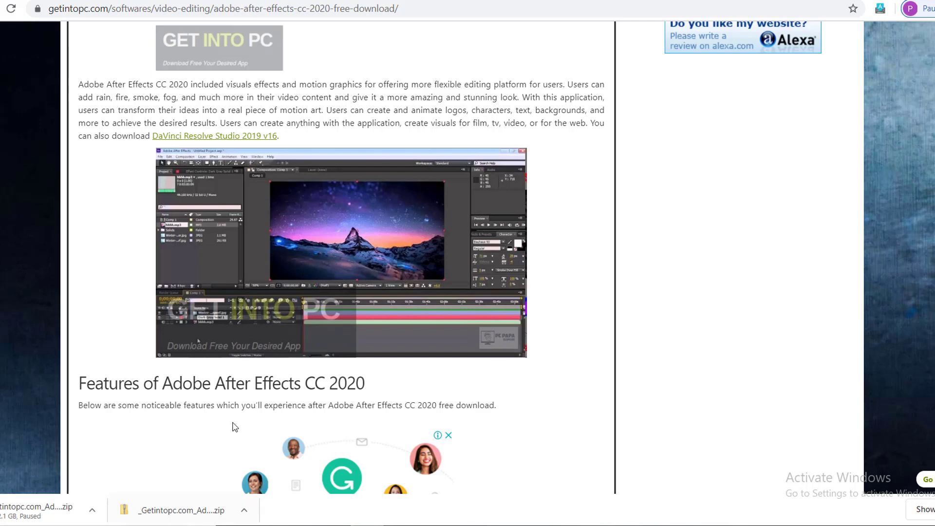
- Disconnect and turn off Wi-Fi from the taskbar, then open the downloaded After Effects zip
{"action": "scroll", "coordinate": [199, 449], "scroll_direction": "down", "scroll_amount": 3}
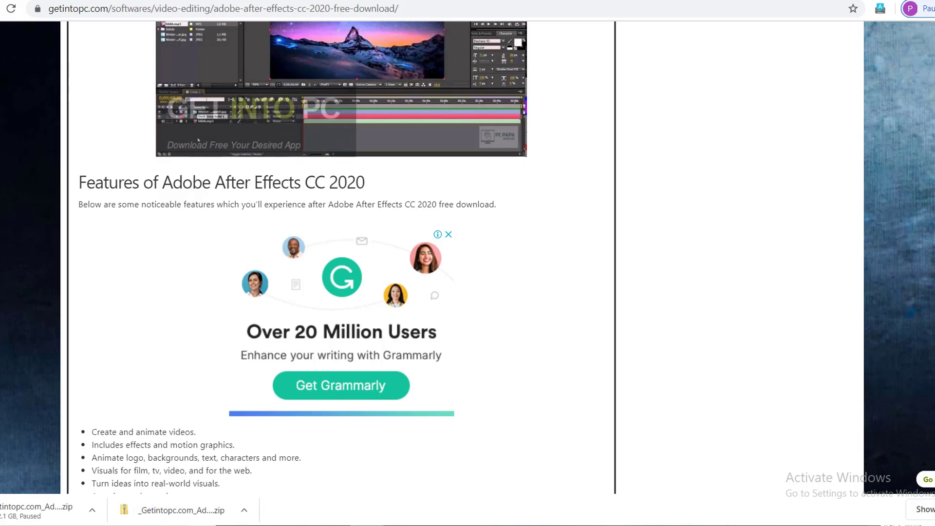
{"action": "left_click", "coordinate": [641, 525]}
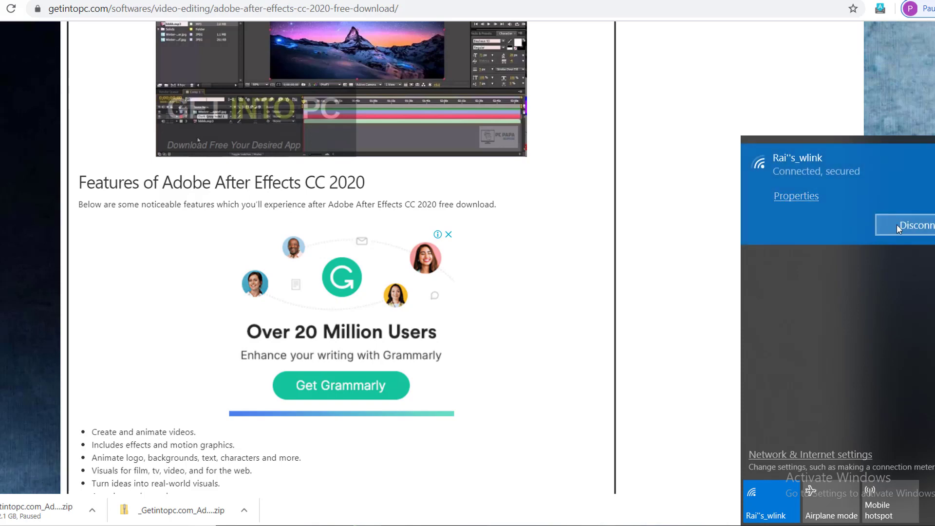
{"action": "left_click", "coordinate": [898, 226]}
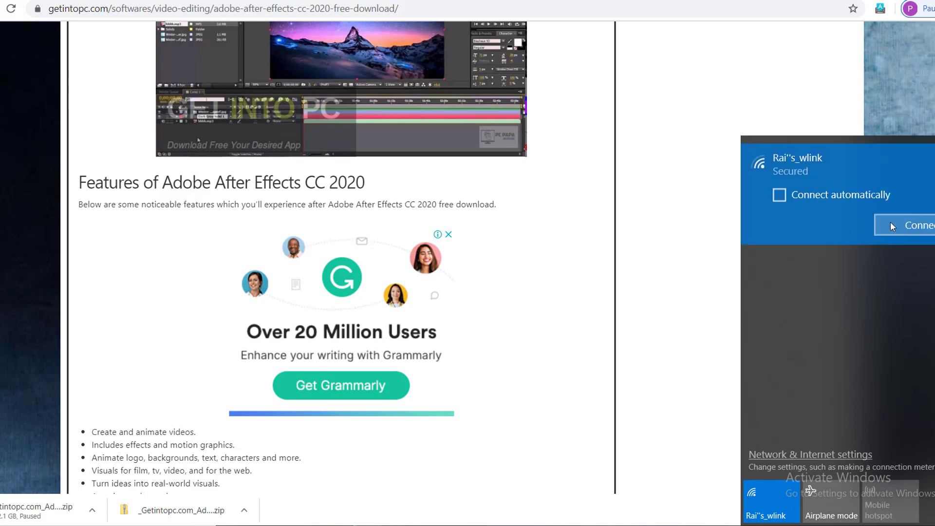
{"action": "left_click", "coordinate": [767, 501]}
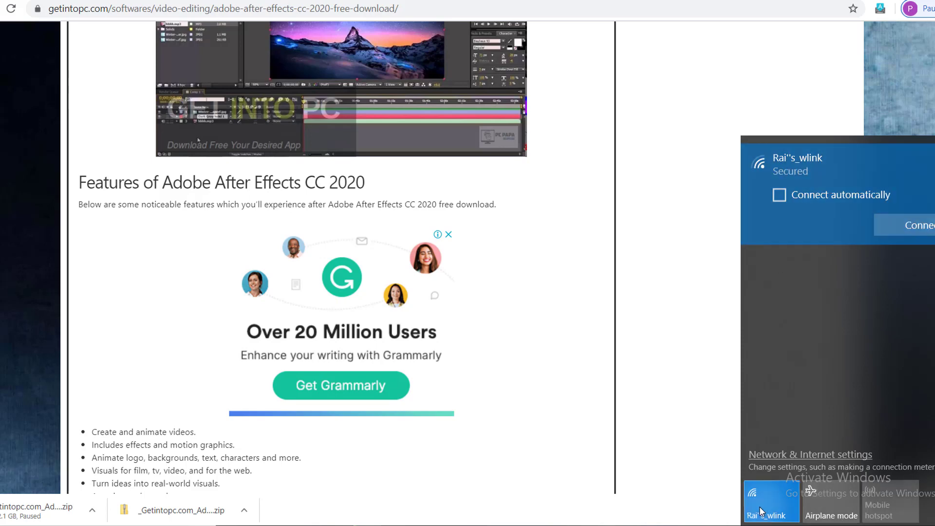
{"action": "left_click", "coordinate": [157, 512]}
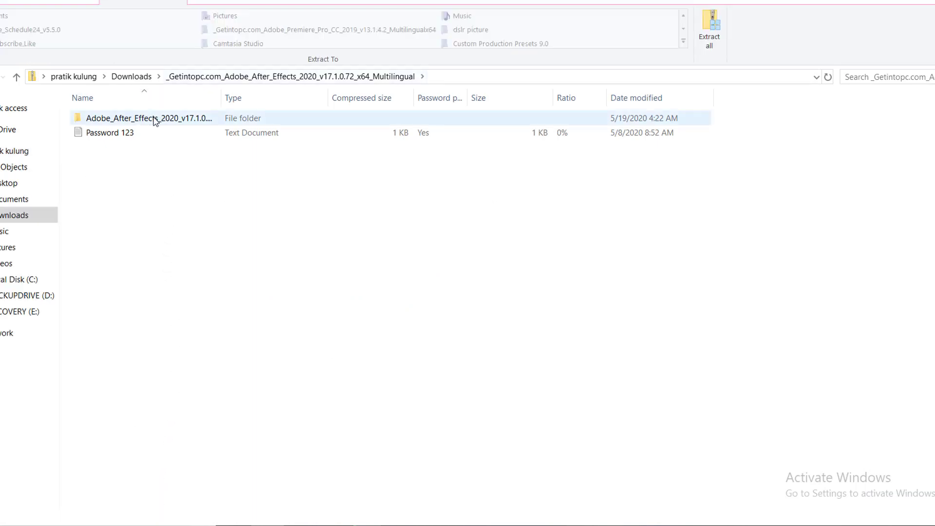
- Try opening the Password 123 text file in the zip, cancelling the password prompt
{"action": "left_click", "coordinate": [127, 135]}
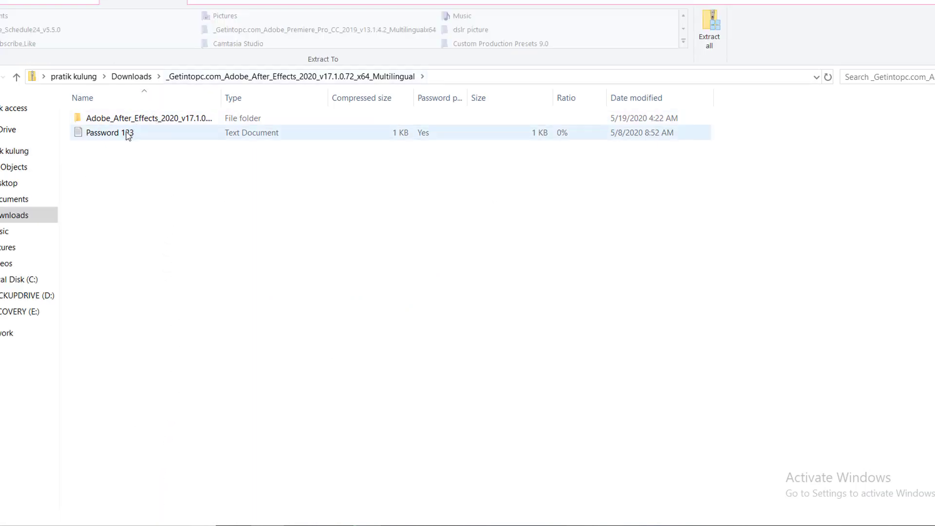
{"action": "double_click", "coordinate": [127, 134]}
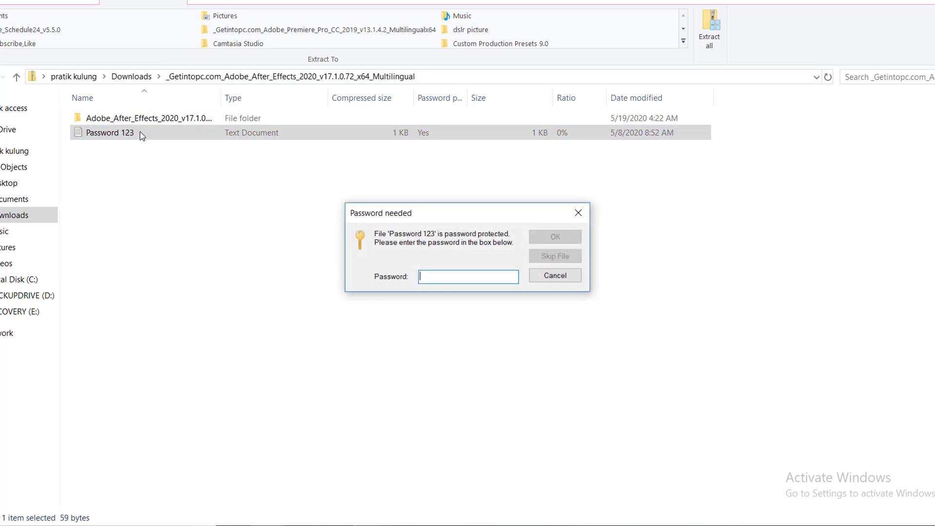
{"action": "left_click", "coordinate": [543, 277]}
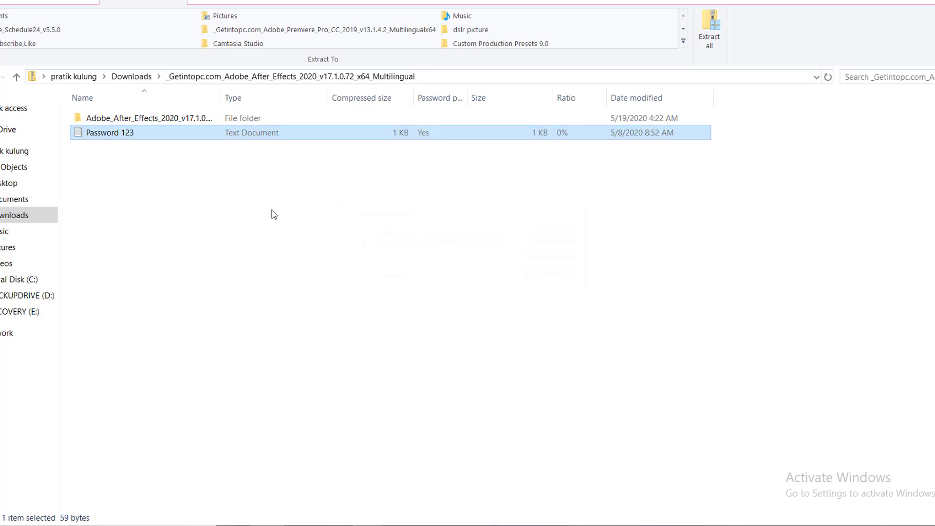
- Open the Adobe_After_Effects folder inside the zip and run Set-up
{"action": "left_click", "coordinate": [147, 121]}
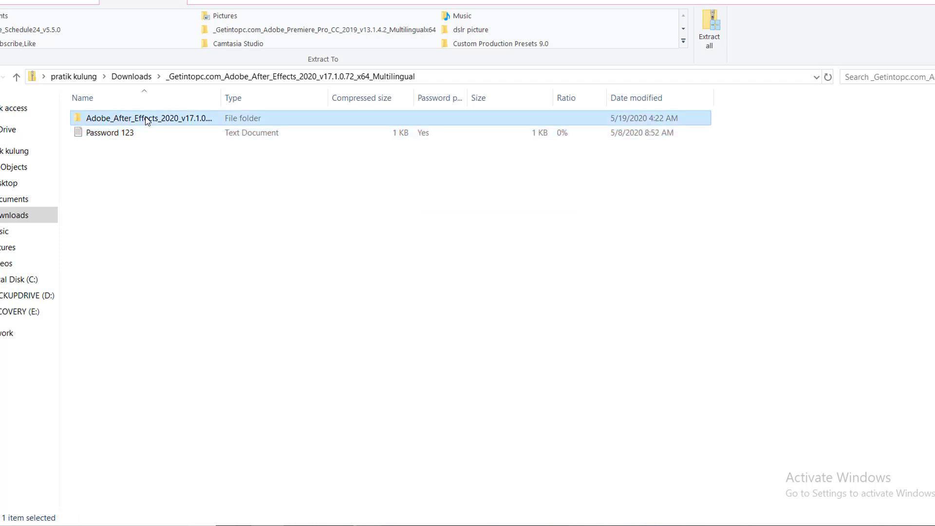
{"action": "double_click", "coordinate": [147, 121]}
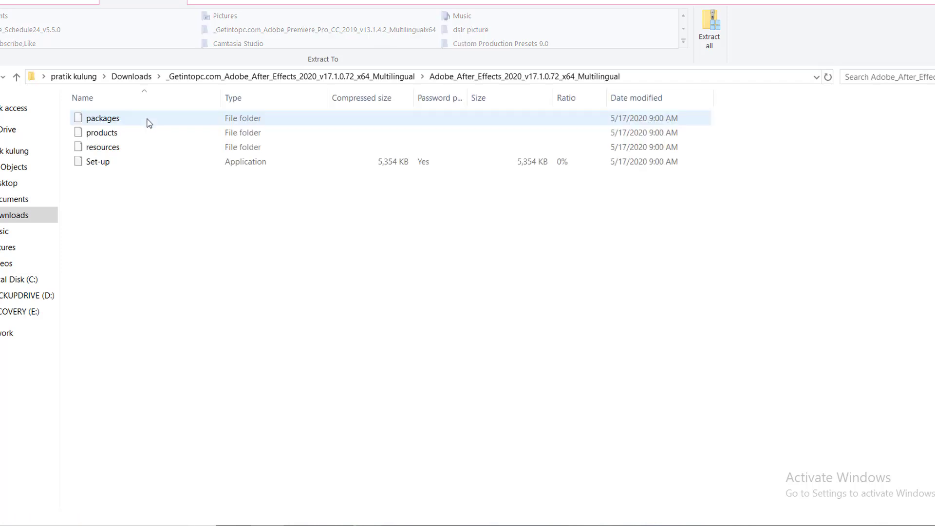
{"action": "double_click", "coordinate": [117, 166]}
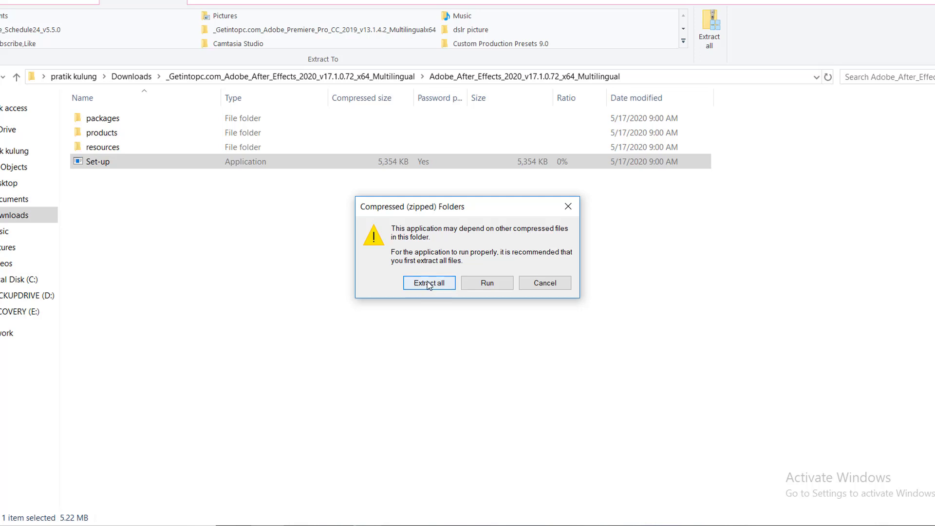
- Extract all the archive's files into Downloads, entering the archive password when asked
{"action": "left_click", "coordinate": [428, 285]}
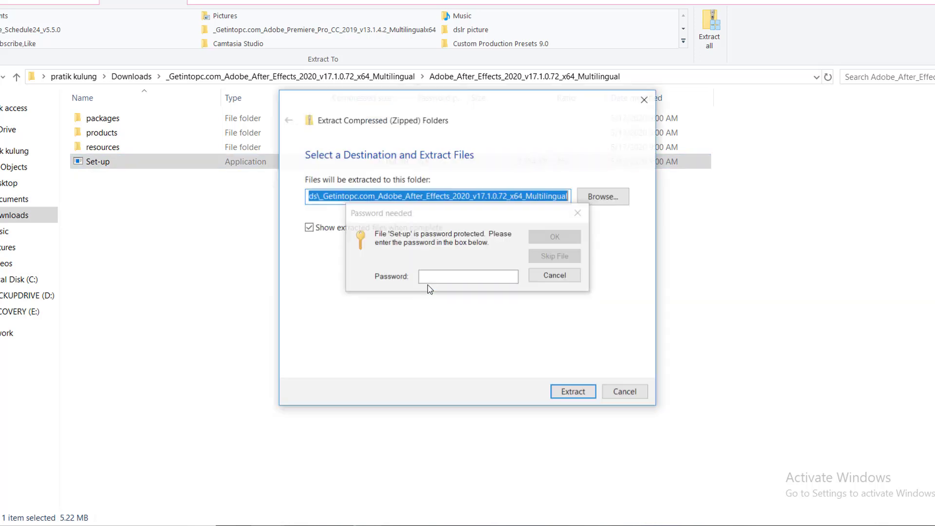
{"action": "left_click", "coordinate": [574, 393]}
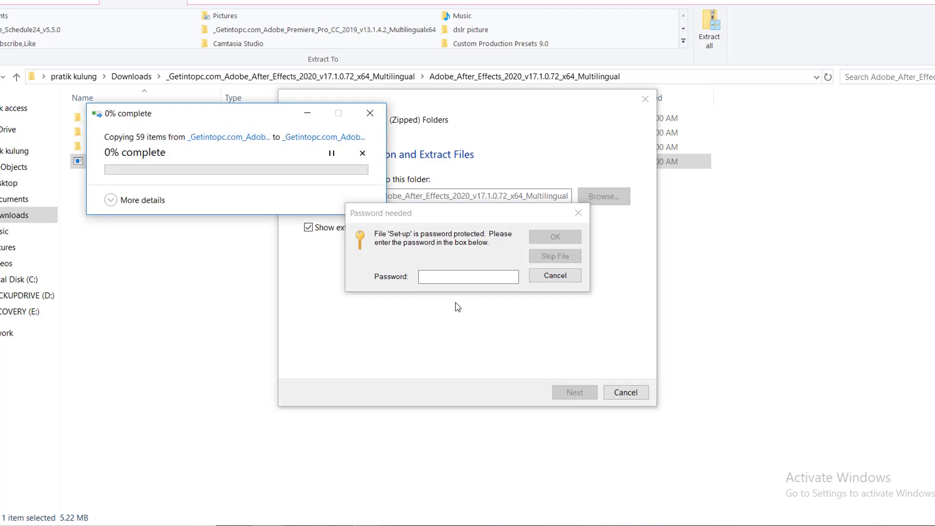
{"action": "left_click", "coordinate": [441, 280]}
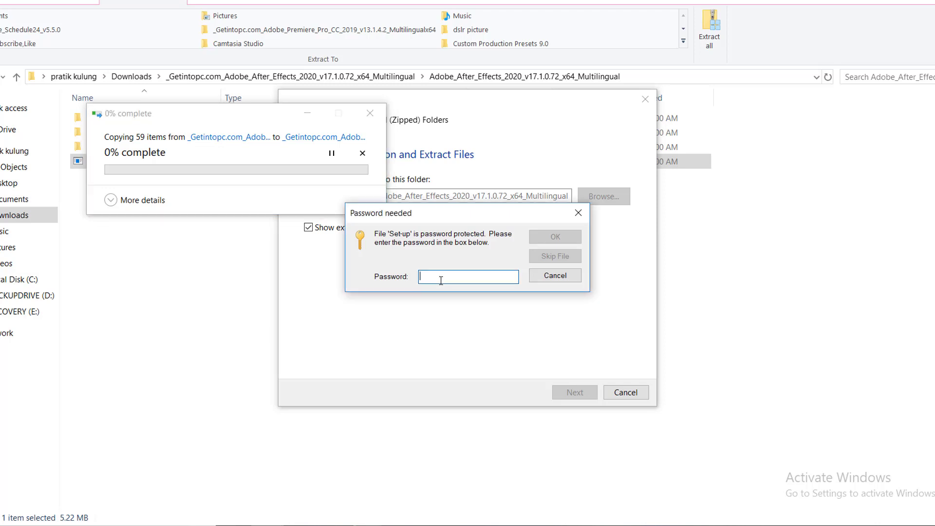
{"action": "type", "text": "12"}
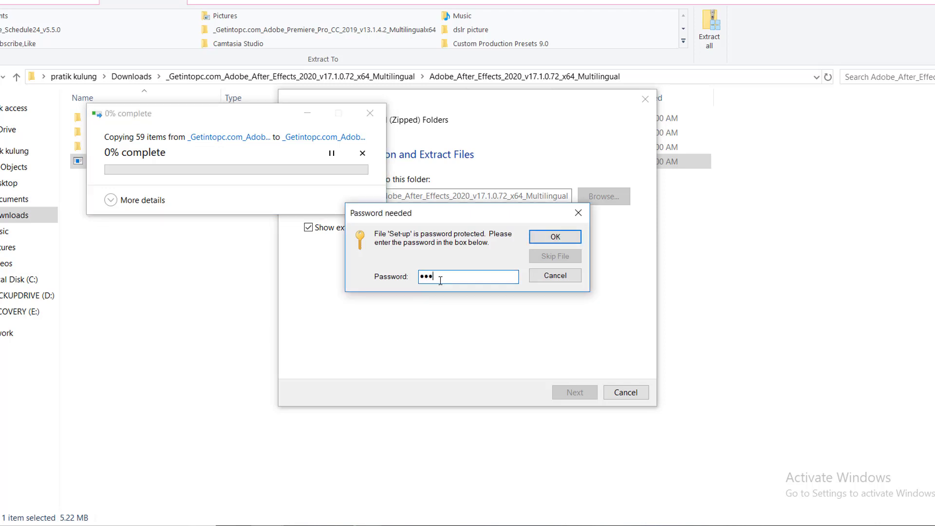
{"action": "key", "text": "Return"}
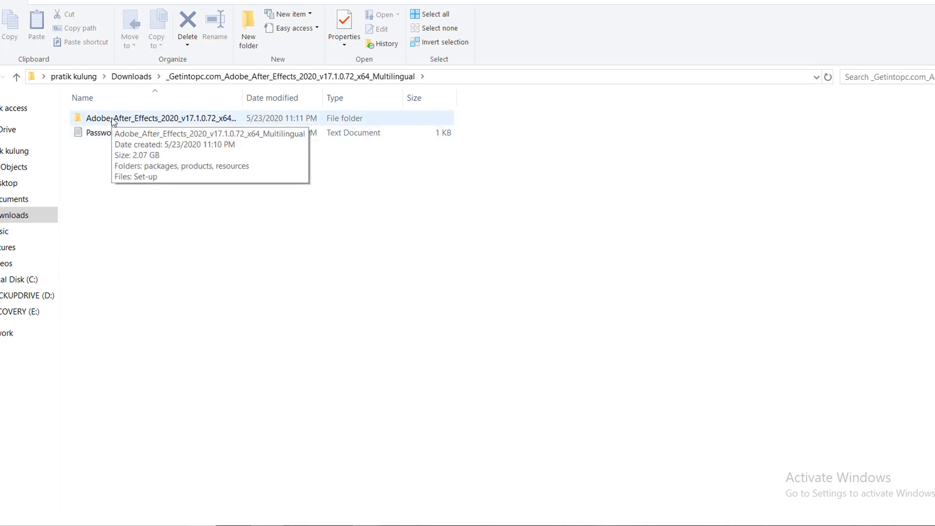
- Open the extracted Adobe_After_Effects_2020 folder from its right-click menu
{"action": "right_click", "coordinate": [112, 121]}
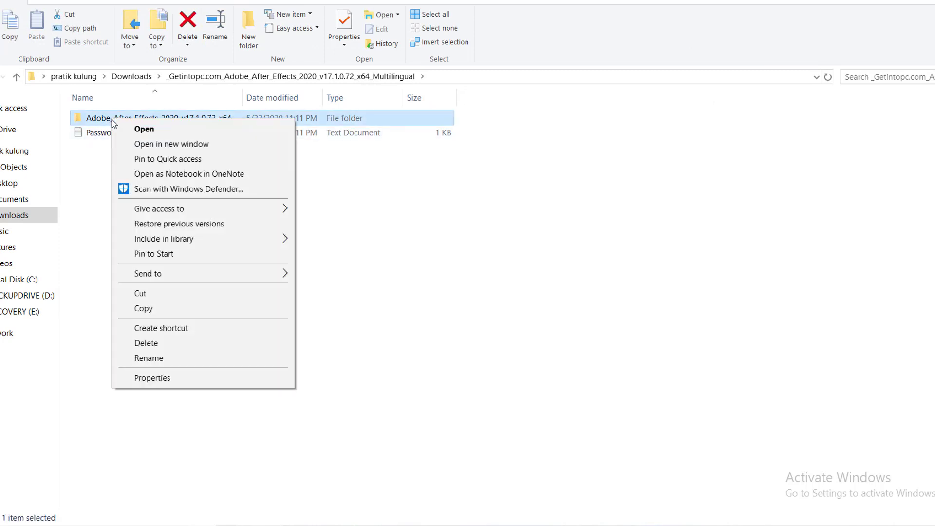
{"action": "left_click", "coordinate": [150, 130]}
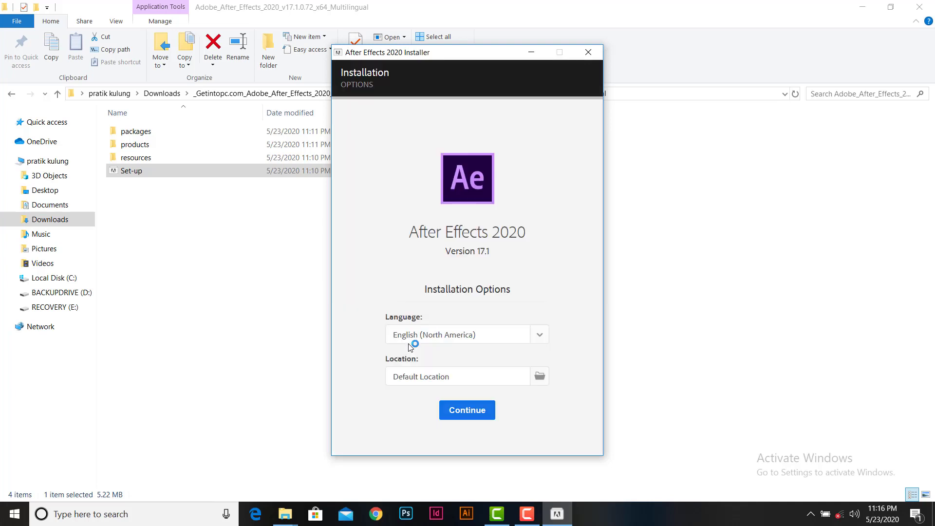
- Choose English (International) as the installer language and continue to install version 17.1
{"action": "left_click", "coordinate": [541, 336]}
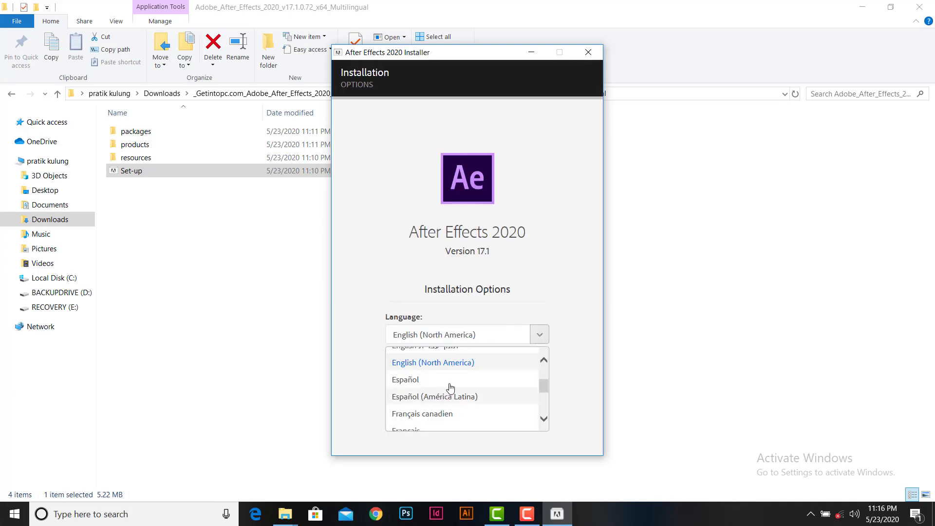
{"action": "scroll", "coordinate": [457, 374], "scroll_direction": "up", "scroll_amount": 1}
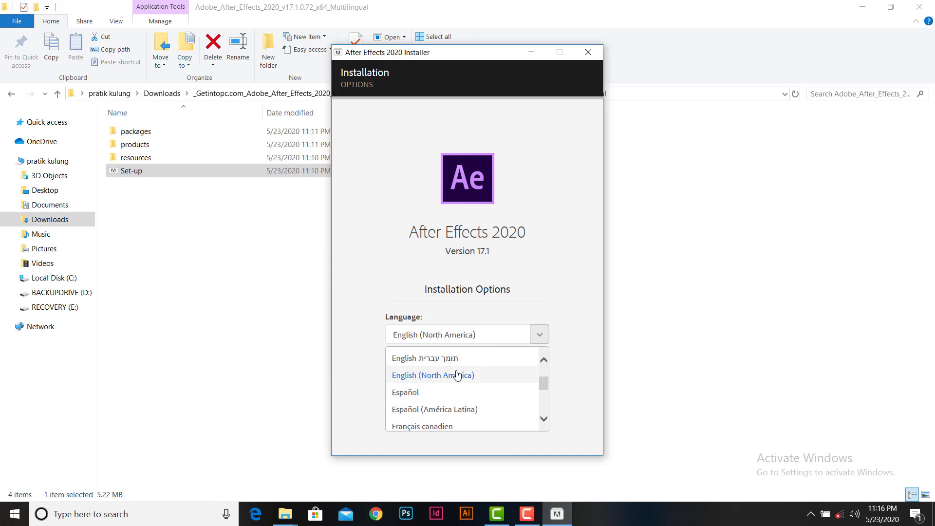
{"action": "scroll", "coordinate": [457, 374], "scroll_direction": "down", "scroll_amount": 1}
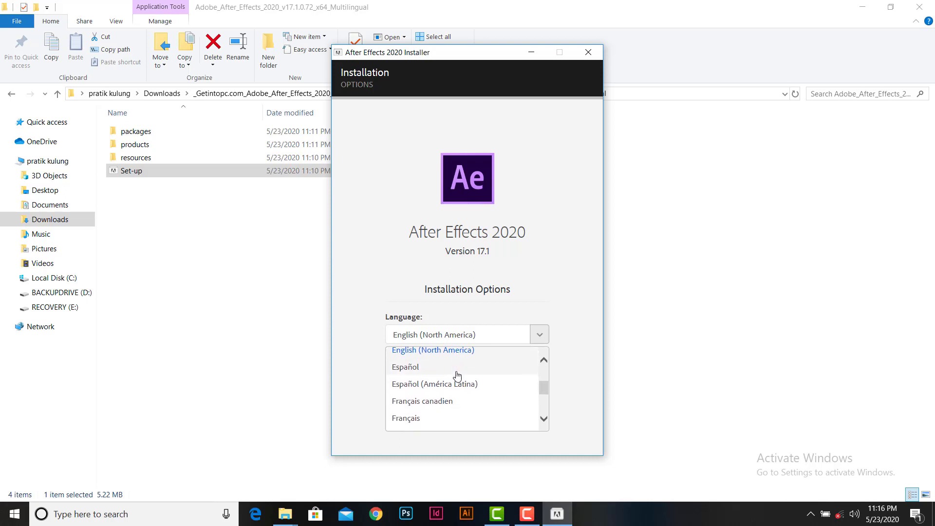
{"action": "scroll", "coordinate": [457, 375], "scroll_direction": "down", "scroll_amount": 1}
{"action": "scroll", "coordinate": [457, 375], "scroll_direction": "down", "scroll_amount": 1}
{"action": "scroll", "coordinate": [456, 375], "scroll_direction": "up", "scroll_amount": 3}
{"action": "scroll", "coordinate": [456, 375], "scroll_direction": "up", "scroll_amount": 2}
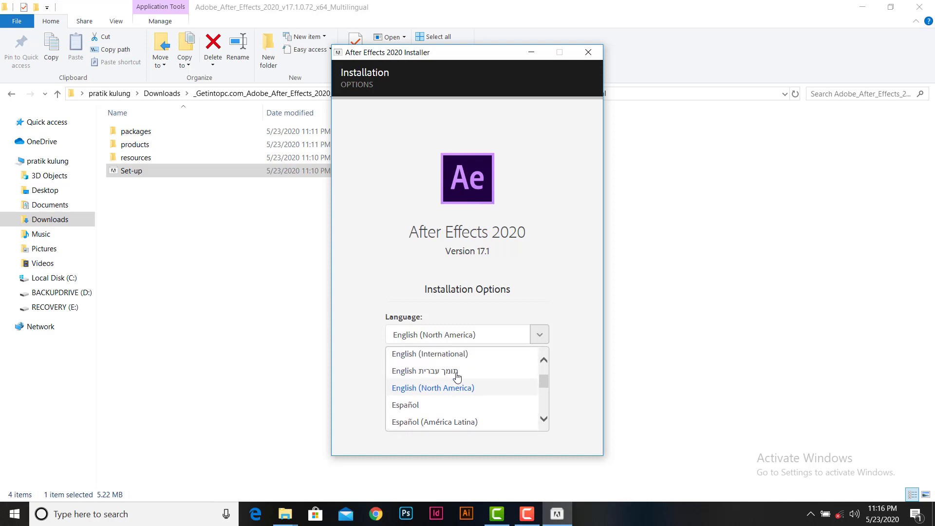
{"action": "scroll", "coordinate": [456, 375], "scroll_direction": "up", "scroll_amount": 1}
{"action": "scroll", "coordinate": [455, 378], "scroll_direction": "up", "scroll_amount": 1}
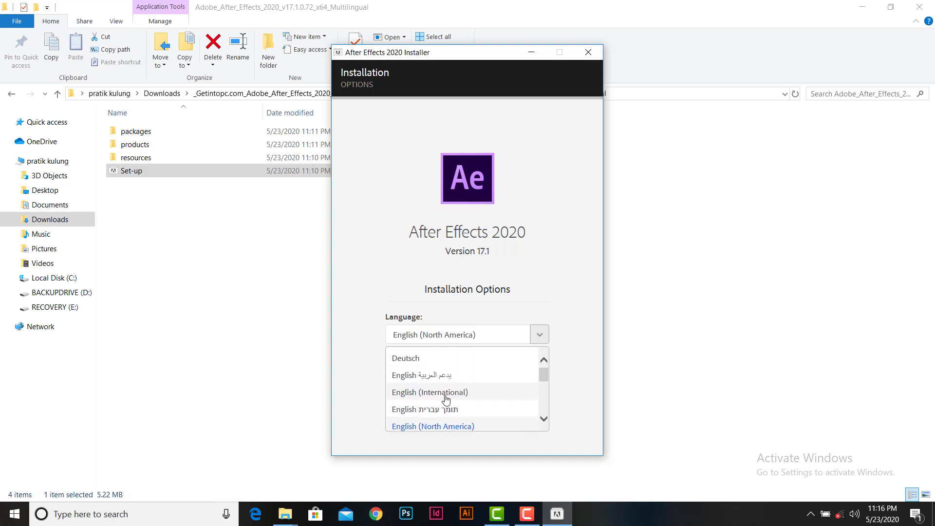
{"action": "left_click", "coordinate": [446, 395]}
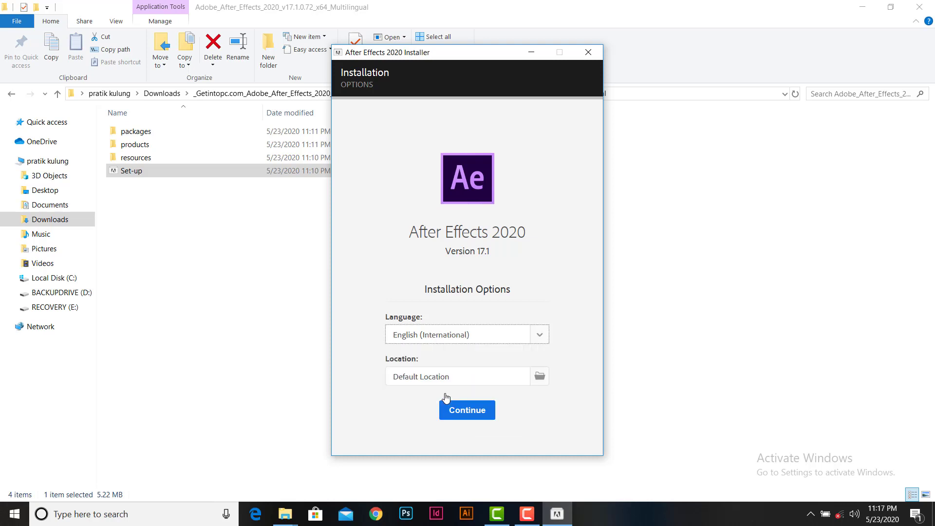
{"action": "left_click", "coordinate": [457, 414]}
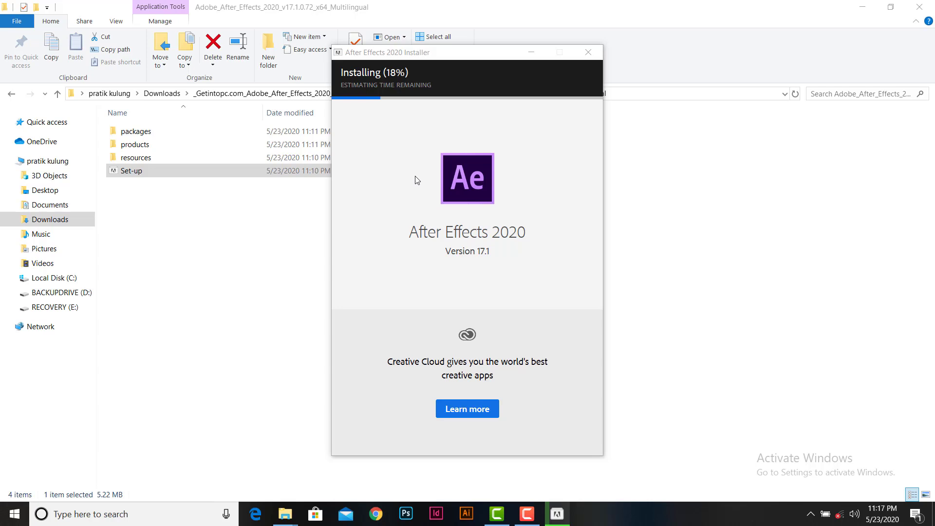
- Wait for the After Effects 2020 installation to finish, then dismiss the Install Complete message
{"action": "mouse_move", "coordinate": [526, 514]}
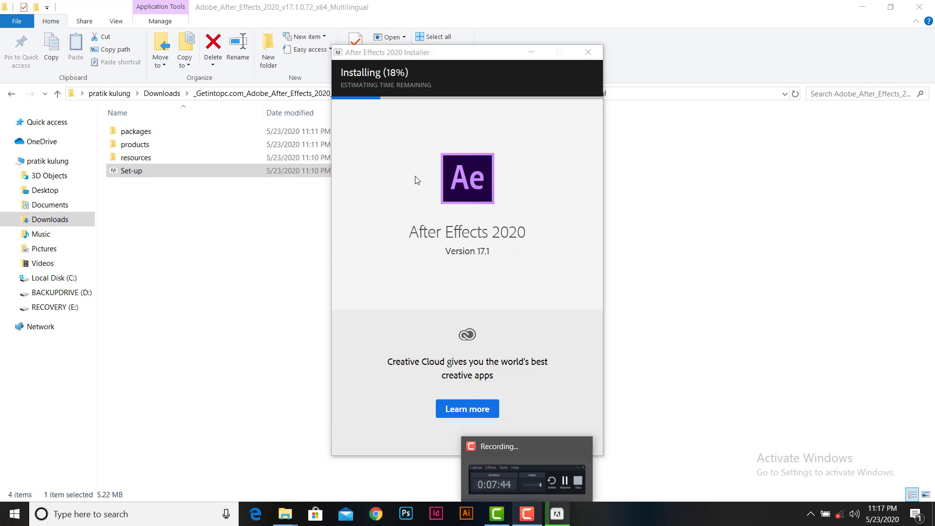
{"action": "left_click", "coordinate": [527, 514]}
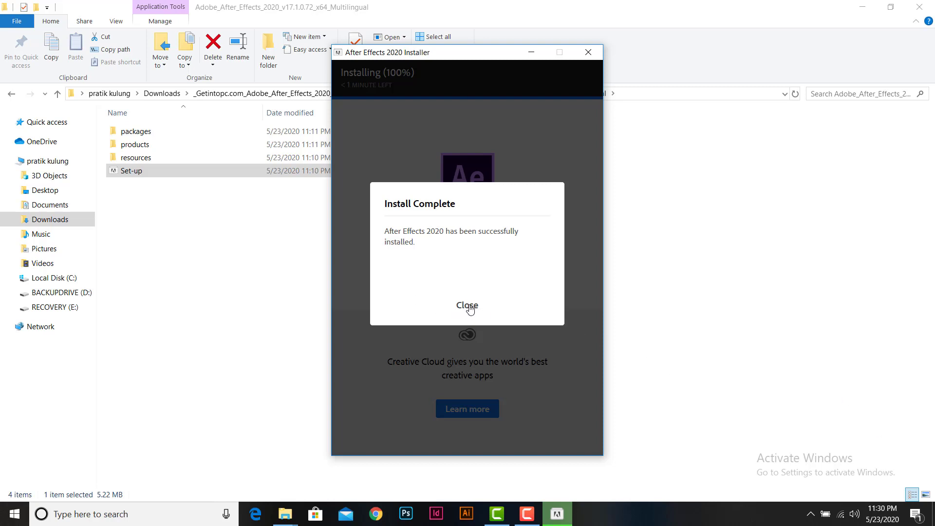
{"action": "left_click", "coordinate": [467, 305]}
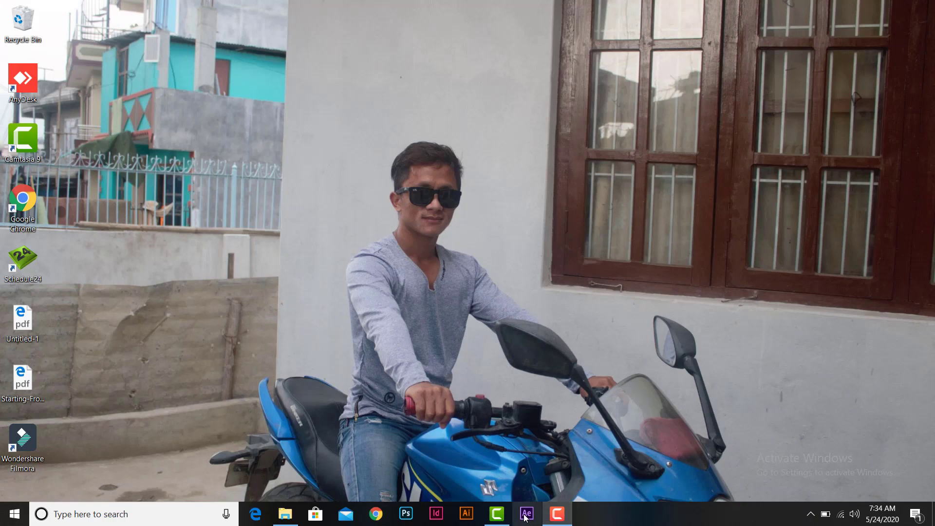
- Start After Effects 2020 from the taskbar and continue past the known compatibility issues report
{"action": "left_click", "coordinate": [525, 518]}
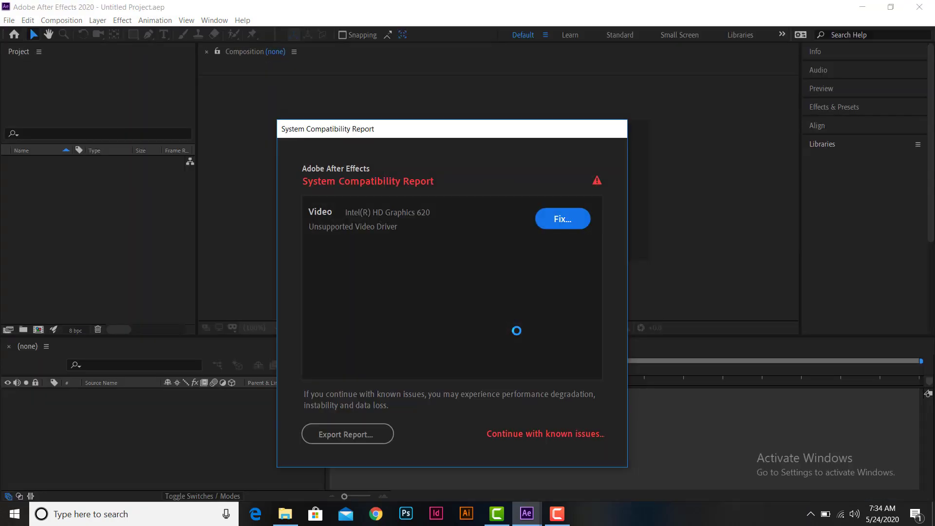
{"action": "left_click", "coordinate": [572, 435]}
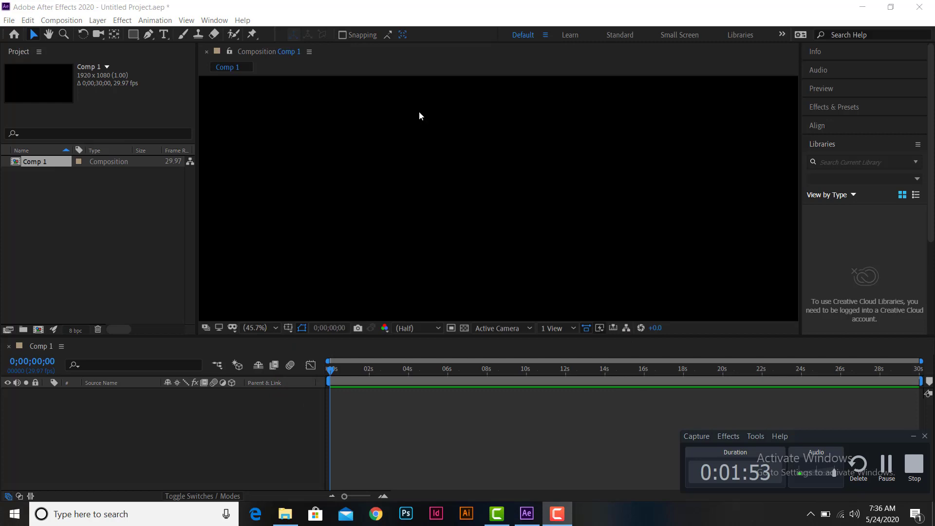
{"action": "scroll", "coordinate": [417, 198], "scroll_direction": "down", "scroll_amount": 4}
{"action": "scroll", "coordinate": [425, 206], "scroll_direction": "up", "scroll_amount": 2}
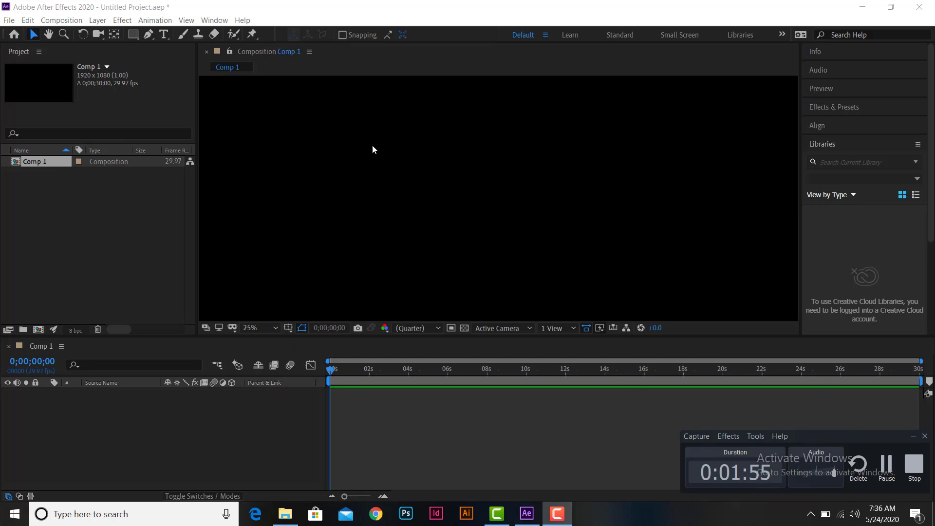